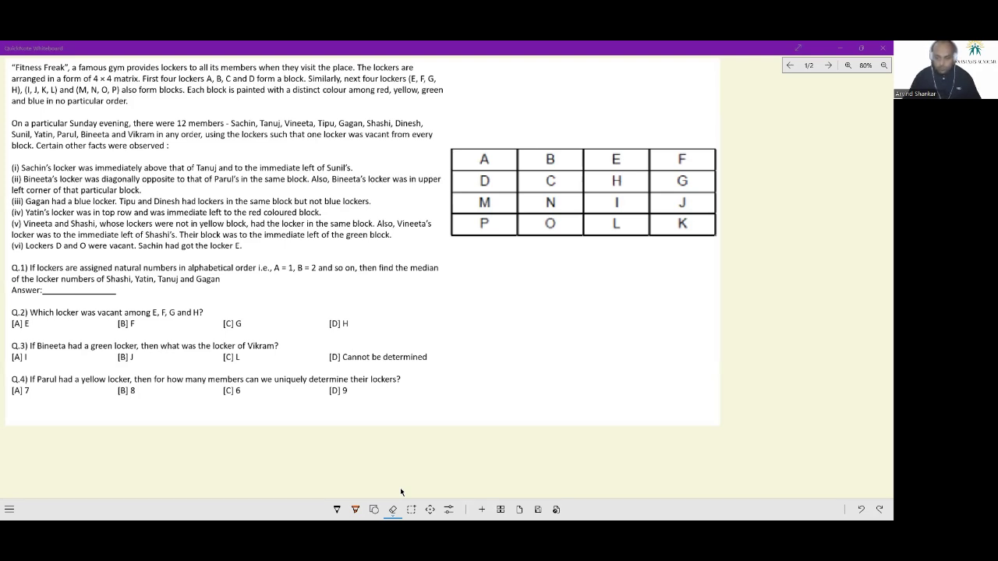
Draw orange highlighter dividers between columns B and E and below row D
{"action": "key", "text": "h"}
{"action": "key", "text": "h"}
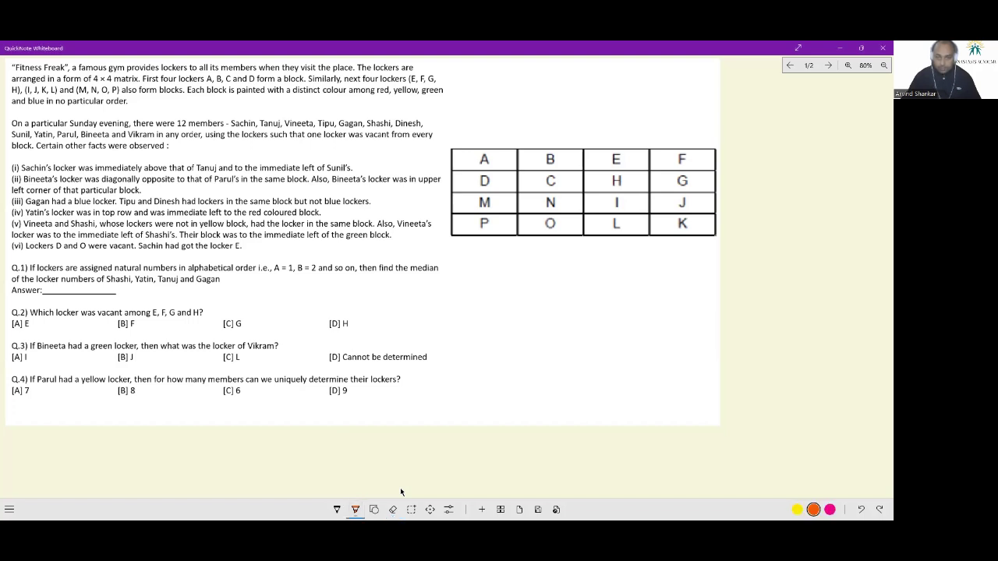
{"action": "left_click_drag", "start_coordinate": [584, 149], "coordinate": [585, 238]}
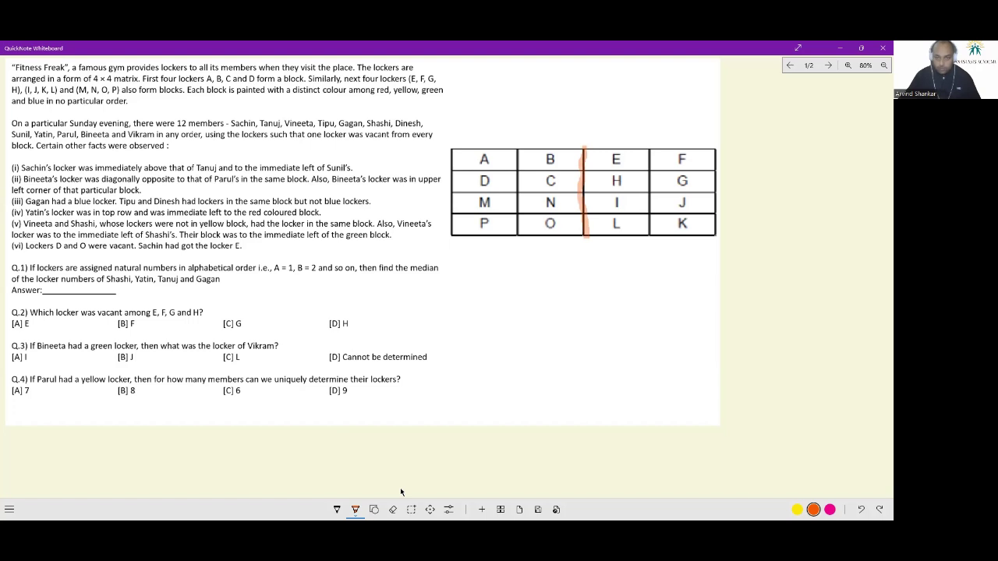
{"action": "left_click_drag", "start_coordinate": [447, 191], "coordinate": [725, 187]}
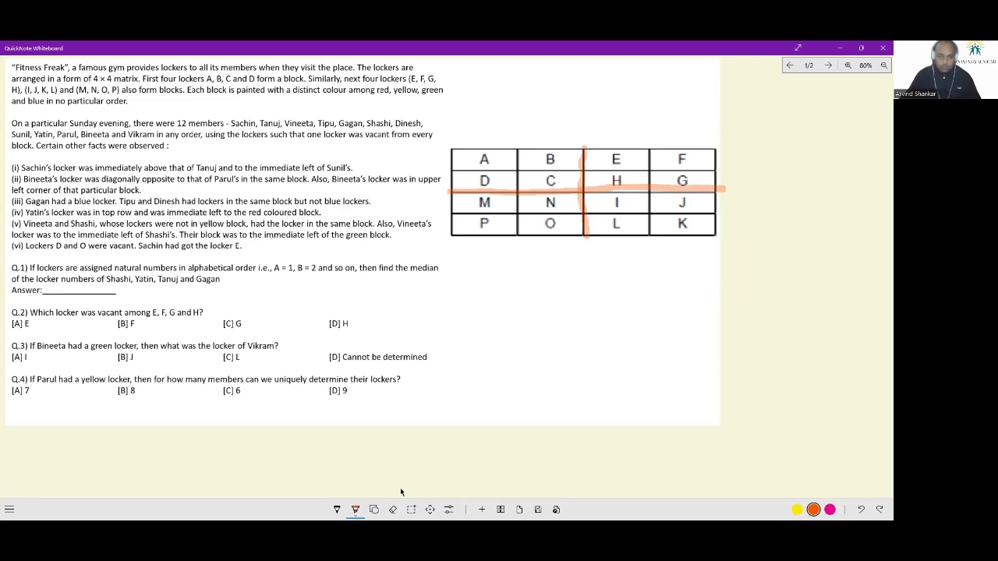
{"action": "key", "text": "p"}
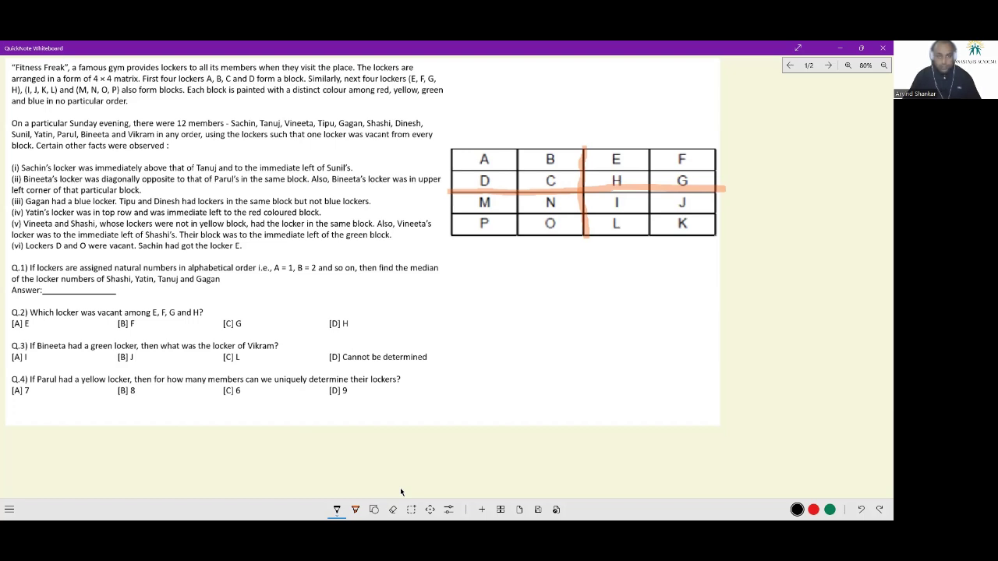
Underline '12', 'vacant' and 'block' in the intro and write Bineeta beside the questions
{"action": "left_click_drag", "start_coordinate": [178, 128], "coordinate": [194, 128]}
{"action": "left_click_drag", "start_coordinate": [383, 142], "coordinate": [411, 142]}
{"action": "left_click_drag", "start_coordinate": [14, 152], "coordinate": [31, 151]}
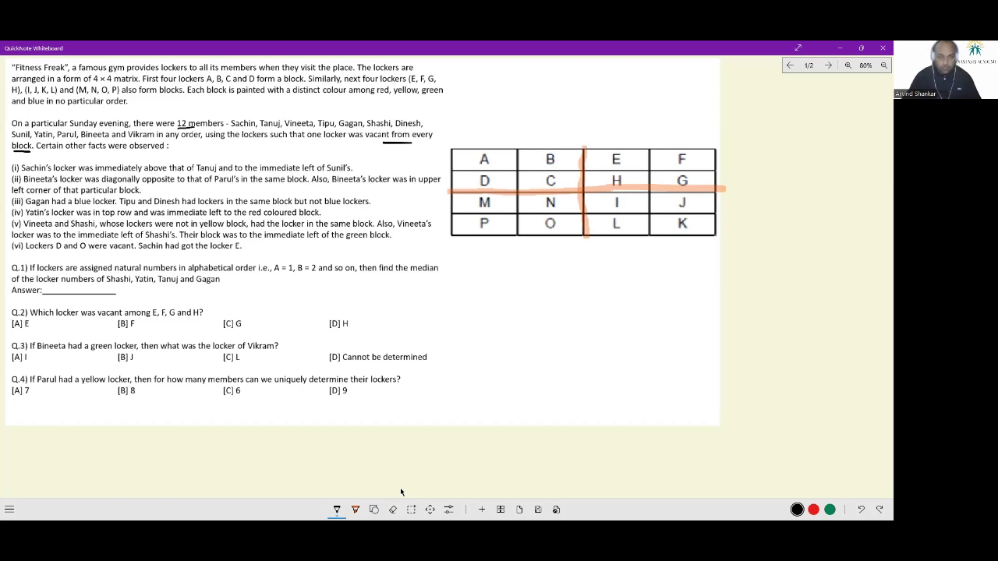
{"action": "mouse_move", "coordinate": [481, 370]}
{"action": "left_mouse_down"}
{"action": "mouse_move", "coordinate": [483, 381]}
{"action": "mouse_move", "coordinate": [549, 371]}
{"action": "mouse_move", "coordinate": [571, 396]}
{"action": "mouse_move", "coordinate": [619, 396]}
{"action": "left_mouse_up"}
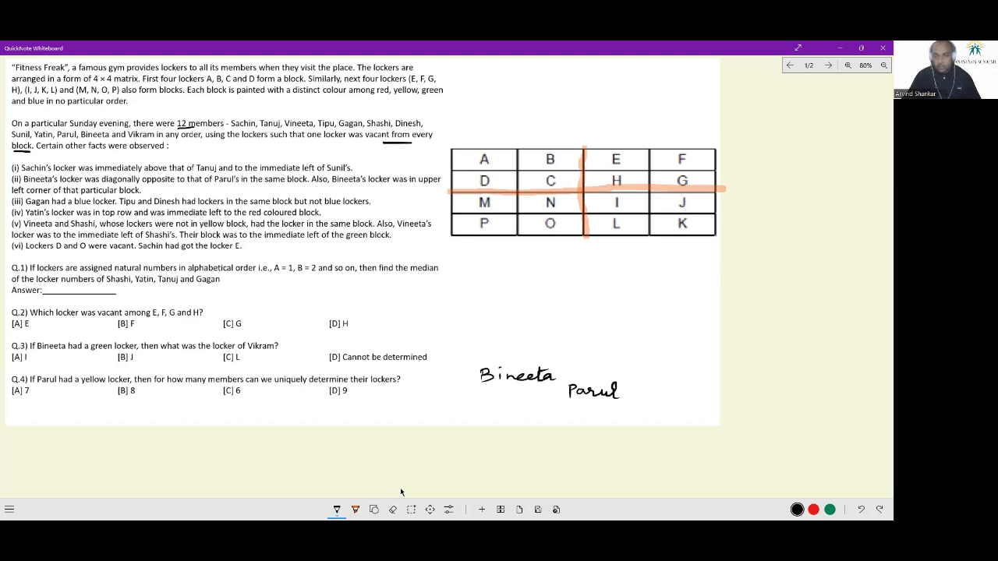
Write Yatin in locker B, label the top-right block Red, and tick clue (iv)
{"action": "mouse_move", "coordinate": [525, 153]}
{"action": "left_mouse_down"}
{"action": "mouse_move", "coordinate": [540, 166]}
{"action": "mouse_move", "coordinate": [575, 162]}
{"action": "mouse_move", "coordinate": [561, 152]}
{"action": "left_mouse_up"}
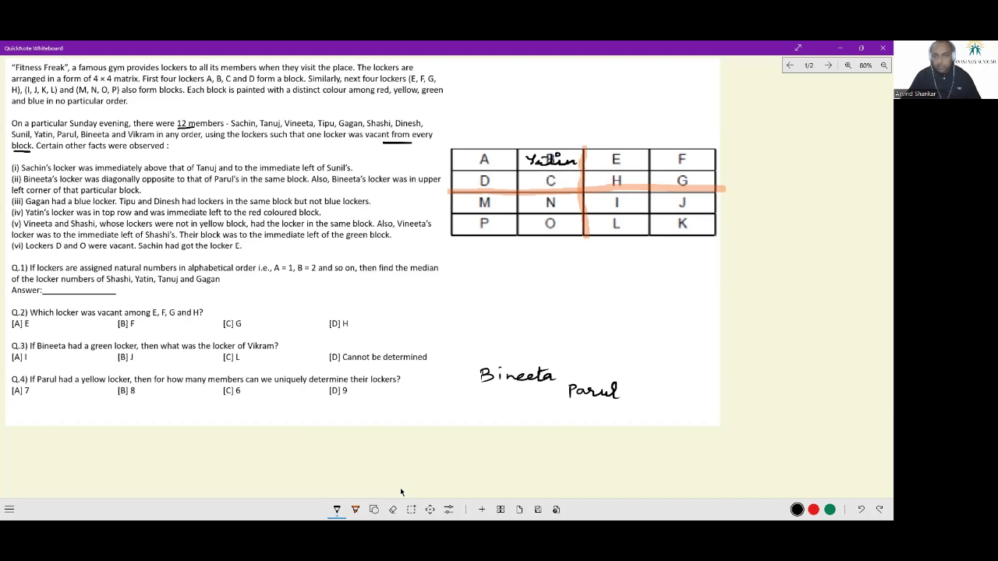
{"action": "left_click_drag", "start_coordinate": [655, 132], "coordinate": [690, 142]}
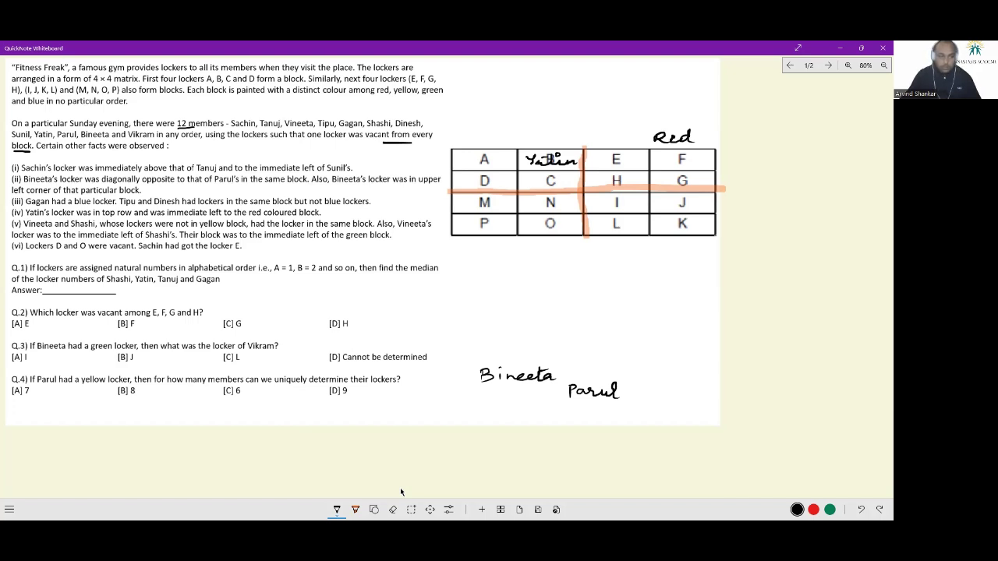
{"action": "left_click_drag", "start_coordinate": [9, 217], "coordinate": [31, 209]}
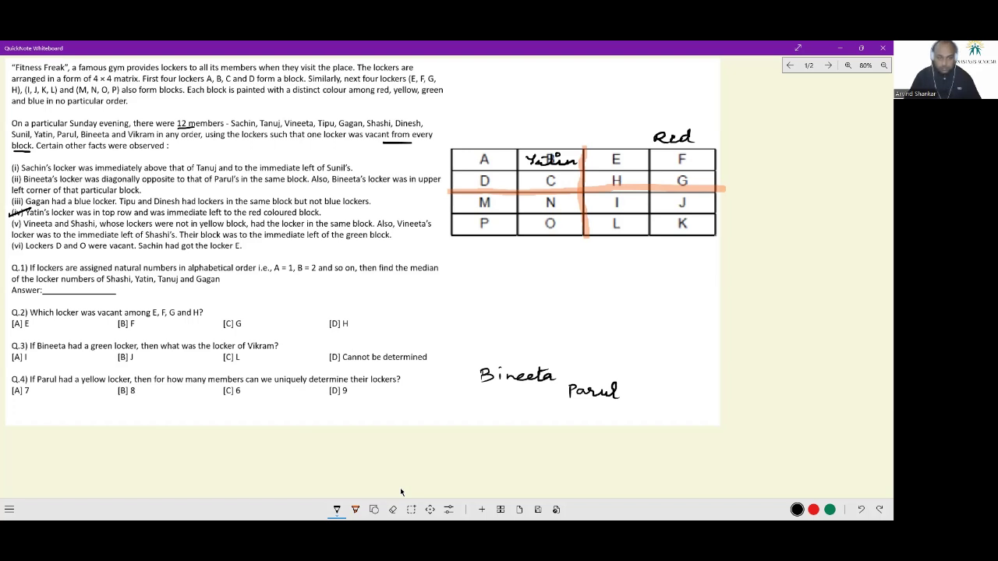
{"action": "mouse_move", "coordinate": [292, 428]}
{"action": "left_mouse_down"}
{"action": "mouse_move", "coordinate": [310, 439]}
{"action": "mouse_move", "coordinate": [427, 438]}
{"action": "left_mouse_up"}
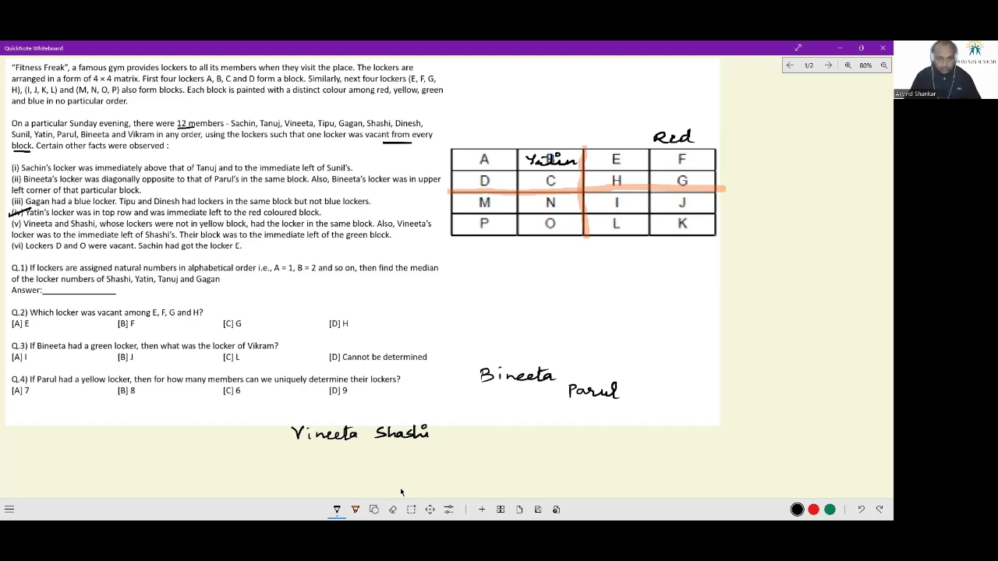
{"action": "left_click_drag", "start_coordinate": [288, 424], "coordinate": [283, 442]}
{"action": "left_click_drag", "start_coordinate": [433, 421], "coordinate": [435, 442]}
{"action": "mouse_move", "coordinate": [287, 420]}
{"action": "left_mouse_down"}
{"action": "mouse_move", "coordinate": [279, 444]}
{"action": "mouse_move", "coordinate": [290, 445]}
{"action": "left_mouse_up"}
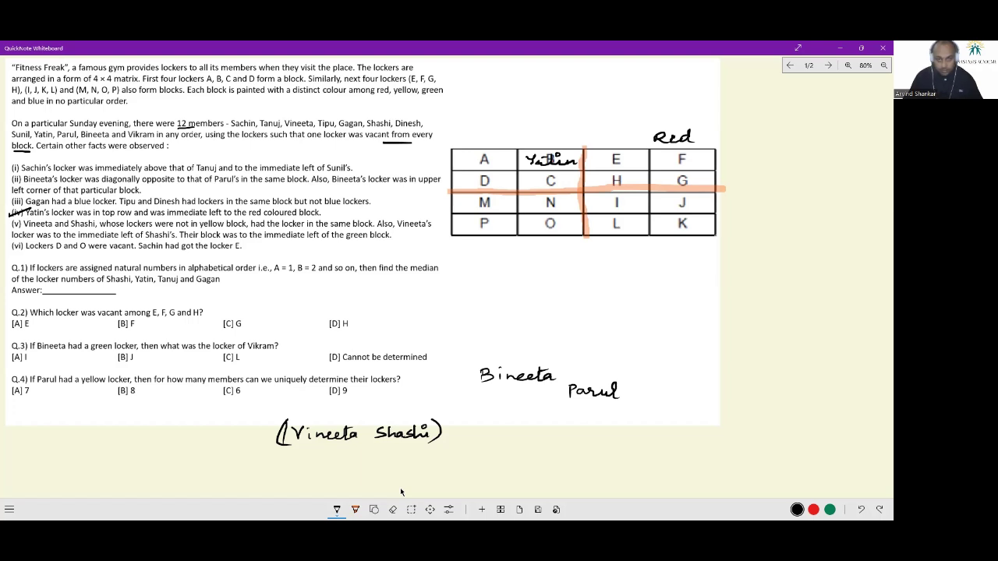
Label the bottom-right block Green, cross out lockers O and D, and write Vineeta in M
{"action": "left_click_drag", "start_coordinate": [634, 245], "coordinate": [711, 249]}
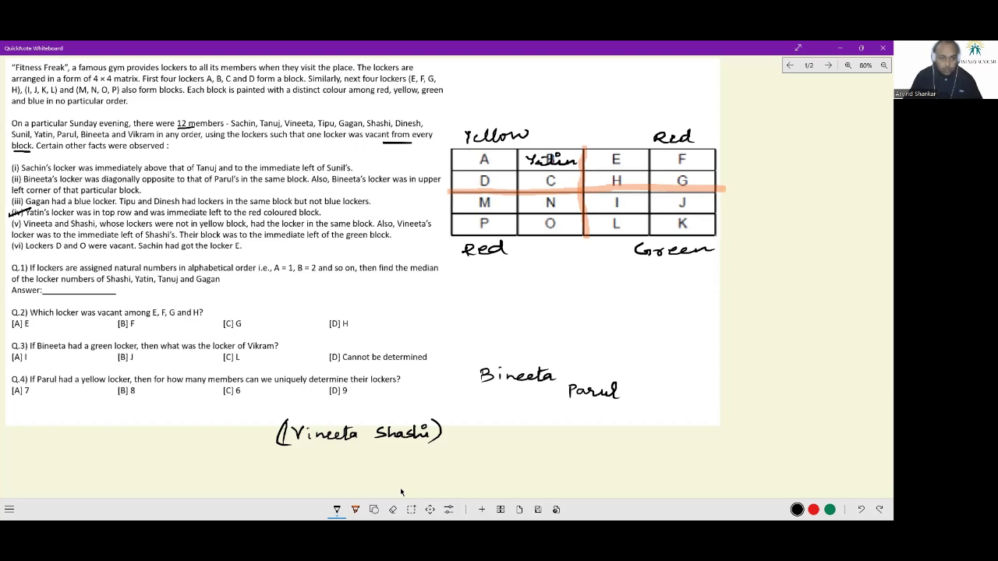
{"action": "mouse_move", "coordinate": [542, 218]}
{"action": "left_mouse_down"}
{"action": "mouse_move", "coordinate": [562, 230]}
{"action": "mouse_move", "coordinate": [537, 231]}
{"action": "left_mouse_up"}
{"action": "mouse_move", "coordinate": [475, 175]}
{"action": "left_mouse_down"}
{"action": "mouse_move", "coordinate": [491, 187]}
{"action": "mouse_move", "coordinate": [472, 187]}
{"action": "left_mouse_up"}
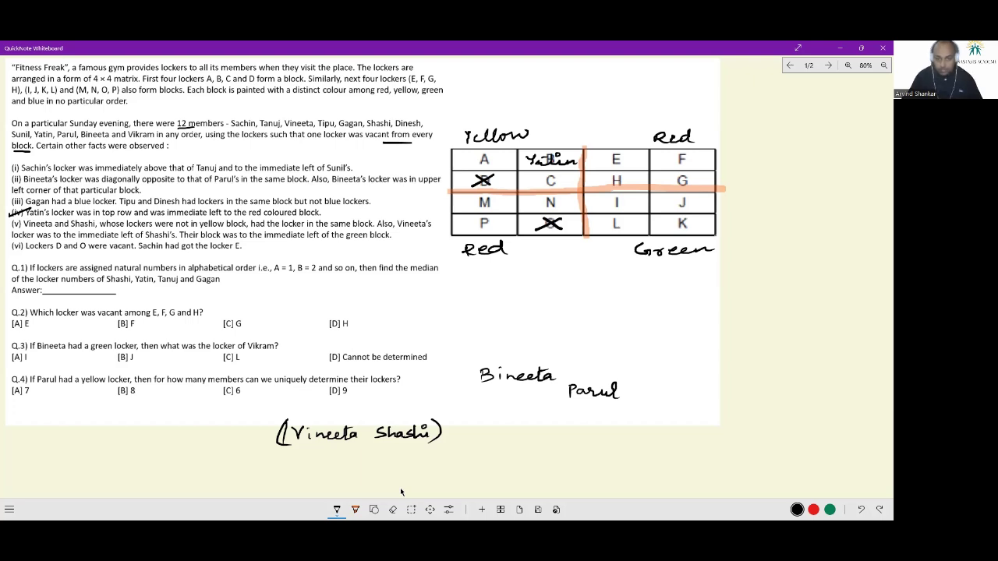
{"action": "left_click_drag", "start_coordinate": [461, 201], "coordinate": [515, 201]}
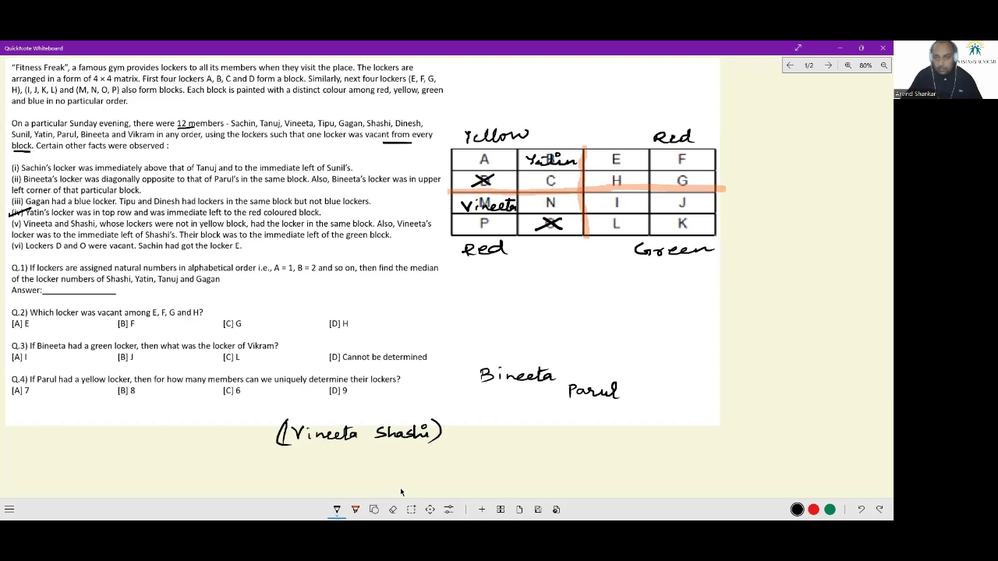
Erase the Red label under the bottom-left block and write Shashi in locker N
{"action": "key", "text": "e"}
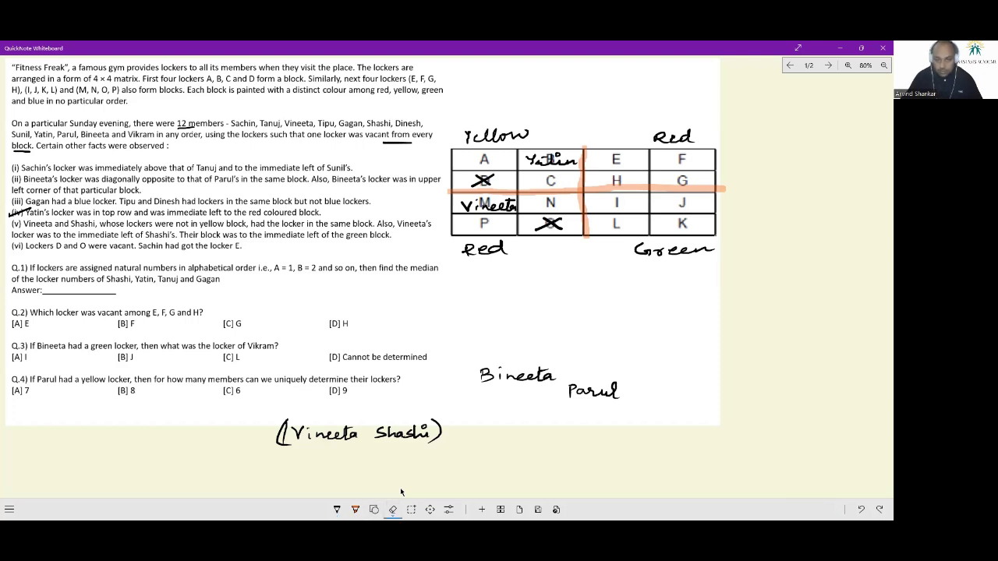
{"action": "left_click_drag", "start_coordinate": [465, 248], "coordinate": [515, 253]}
{"action": "key", "text": "p"}
{"action": "left_click_drag", "start_coordinate": [527, 200], "coordinate": [580, 206]}
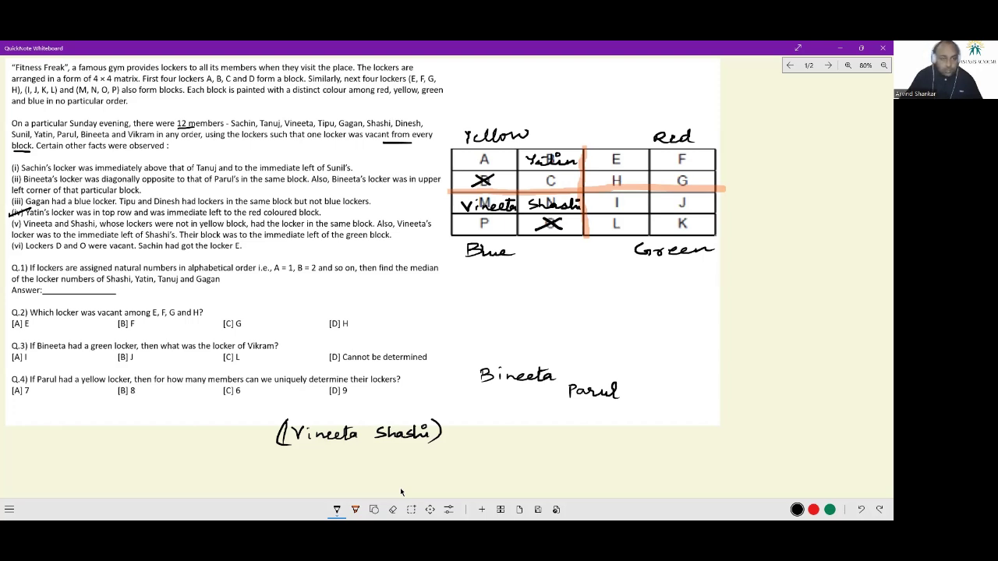
Tick clue (v), write Gagan in locker P, and underline the clue that Sachin got E
{"action": "left_click_drag", "start_coordinate": [6, 225], "coordinate": [25, 220]}
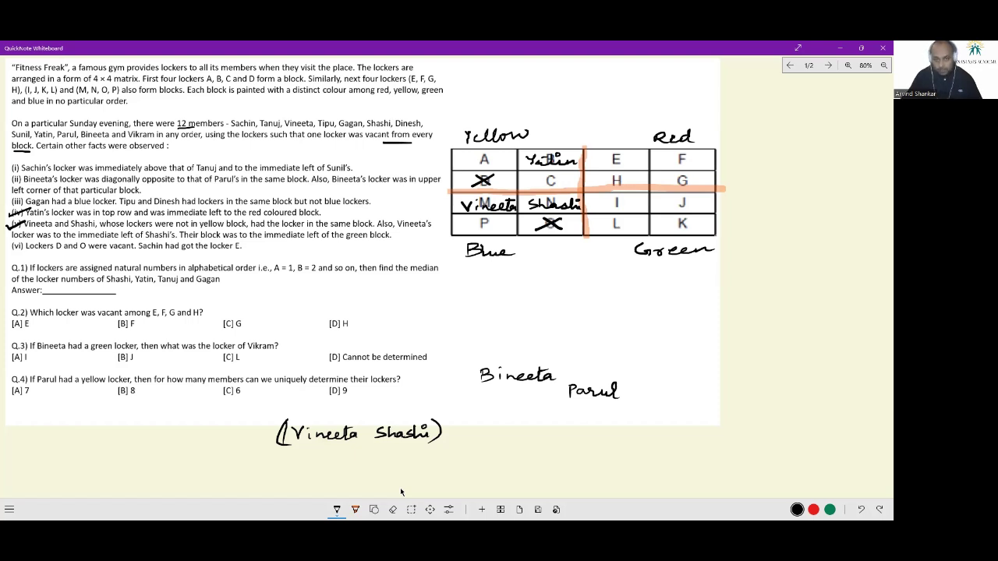
{"action": "mouse_move", "coordinate": [460, 220]}
{"action": "left_mouse_down"}
{"action": "mouse_move", "coordinate": [496, 225]}
{"action": "mouse_move", "coordinate": [488, 237]}
{"action": "mouse_move", "coordinate": [520, 226]}
{"action": "left_mouse_up"}
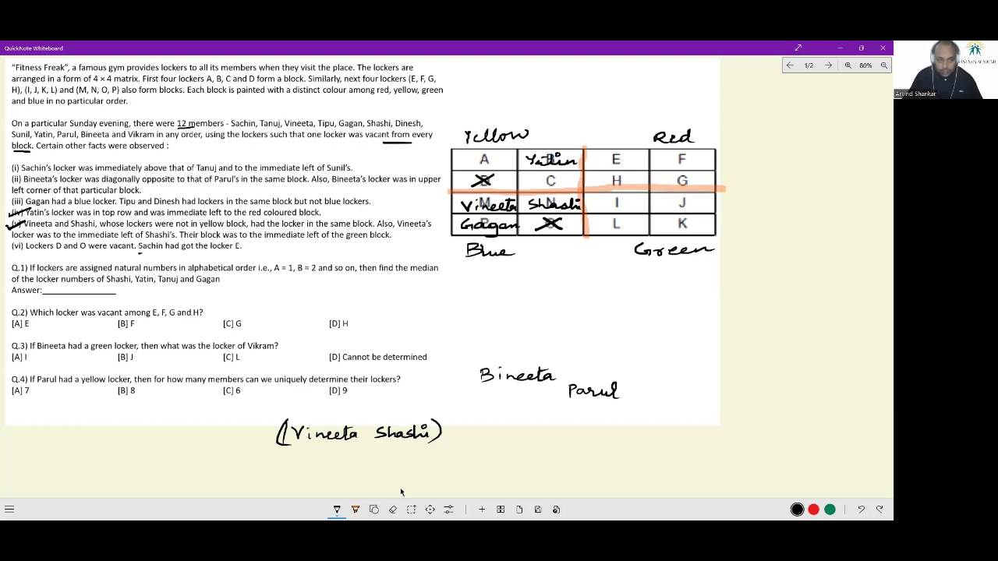
{"action": "left_click_drag", "start_coordinate": [139, 253], "coordinate": [240, 250]}
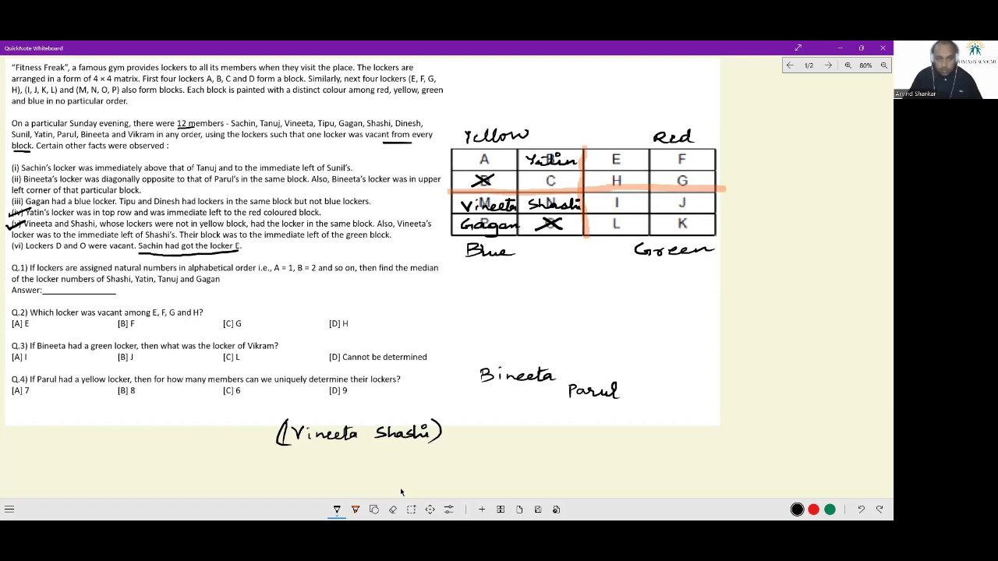
Write Sachin in locker E, Tanuj in H and Sunil in F
{"action": "mouse_move", "coordinate": [592, 153]}
{"action": "left_mouse_down"}
{"action": "mouse_move", "coordinate": [602, 163]}
{"action": "mouse_move", "coordinate": [647, 161]}
{"action": "left_mouse_up"}
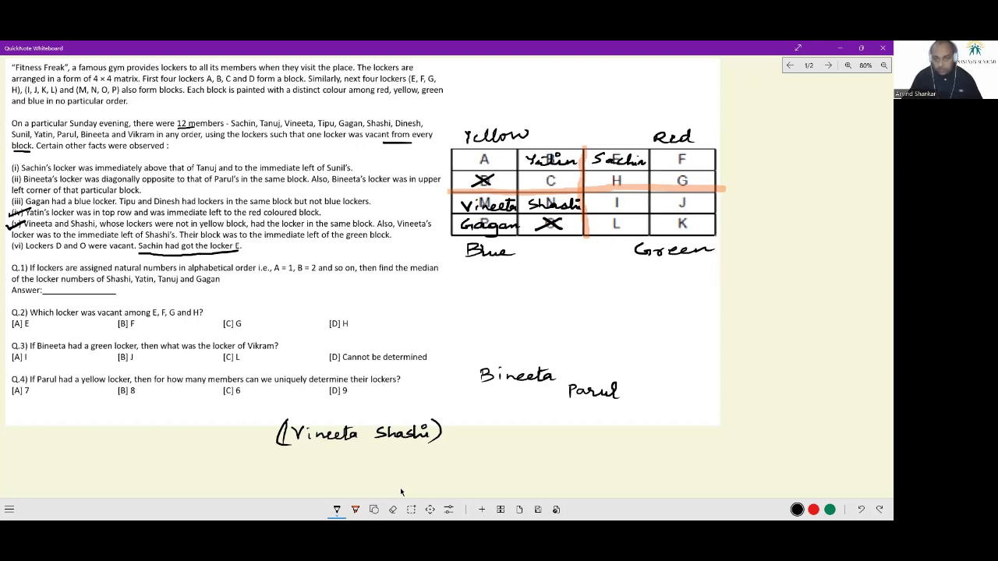
{"action": "mouse_move", "coordinate": [596, 175]}
{"action": "left_mouse_down"}
{"action": "mouse_move", "coordinate": [599, 184]}
{"action": "mouse_move", "coordinate": [634, 178]}
{"action": "mouse_move", "coordinate": [627, 191]}
{"action": "left_mouse_up"}
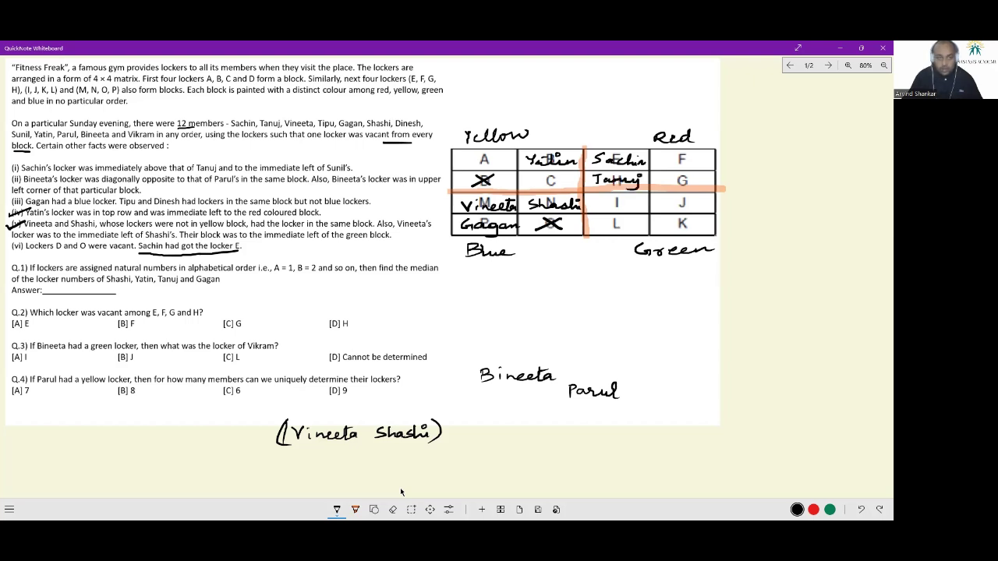
{"action": "mouse_move", "coordinate": [672, 155]}
{"action": "left_mouse_down"}
{"action": "mouse_move", "coordinate": [663, 164]}
{"action": "mouse_move", "coordinate": [719, 163]}
{"action": "mouse_move", "coordinate": [669, 187]}
{"action": "left_mouse_up"}
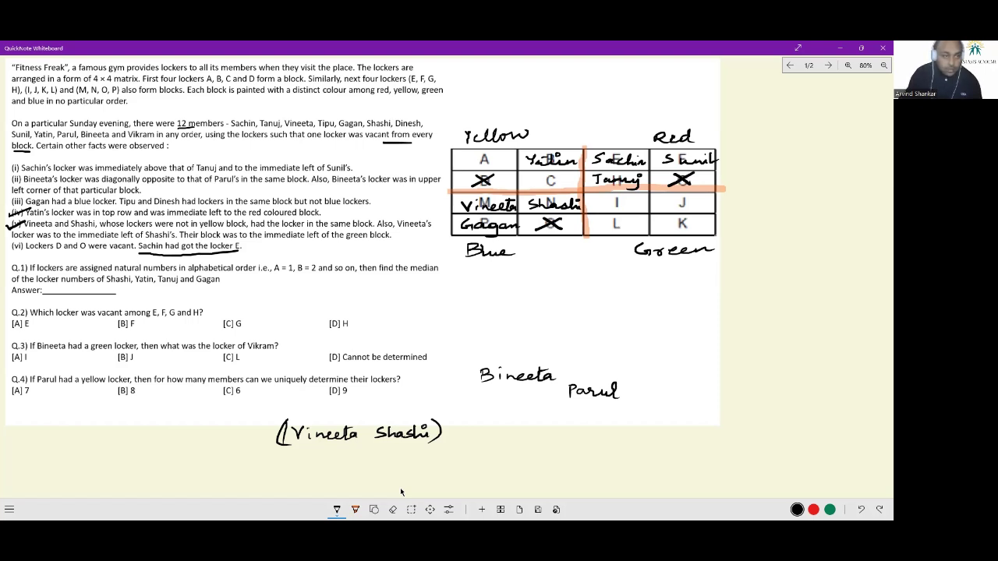
Tick clues (i) and (vi) and underline Gagan in the member list
{"action": "left_click_drag", "start_coordinate": [9, 165], "coordinate": [43, 158]}
{"action": "left_click_drag", "start_coordinate": [5, 246], "coordinate": [35, 240]}
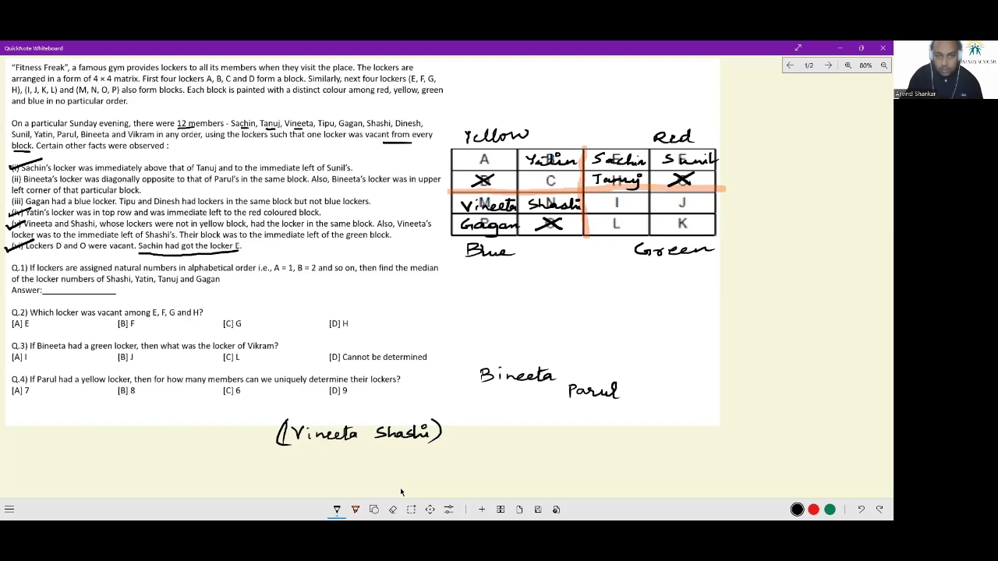
{"action": "left_click_drag", "start_coordinate": [344, 129], "coordinate": [360, 129]}
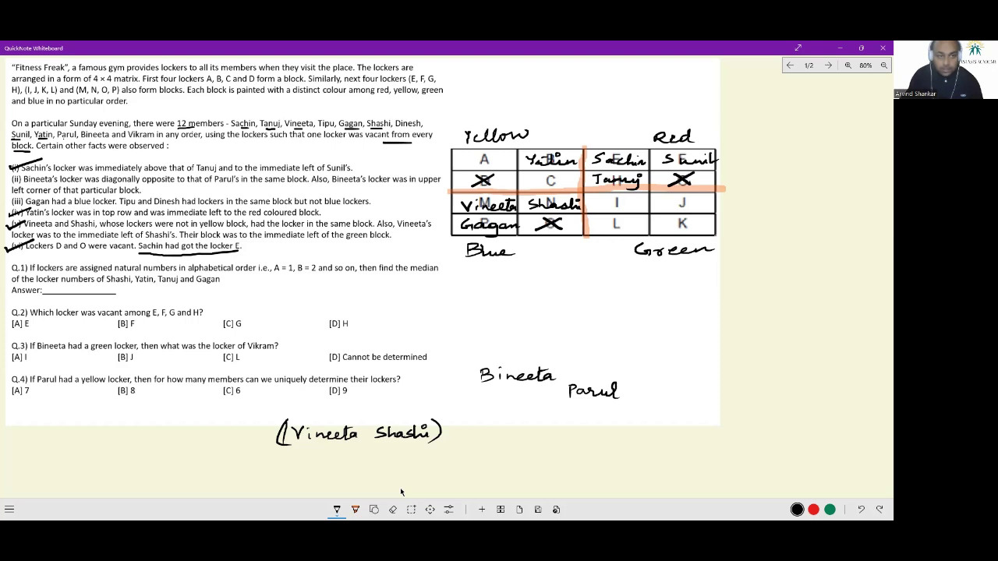
Handwrite 'Vikram' on the right side of the board, beside Parul
{"action": "left_click_drag", "start_coordinate": [686, 354], "coordinate": [691, 368]}
{"action": "mouse_move", "coordinate": [703, 358]}
{"action": "left_mouse_down"}
{"action": "mouse_move", "coordinate": [702, 367]}
{"action": "mouse_move", "coordinate": [769, 363]}
{"action": "left_mouse_up"}
{"action": "left_click_drag", "start_coordinate": [680, 352], "coordinate": [689, 361]}
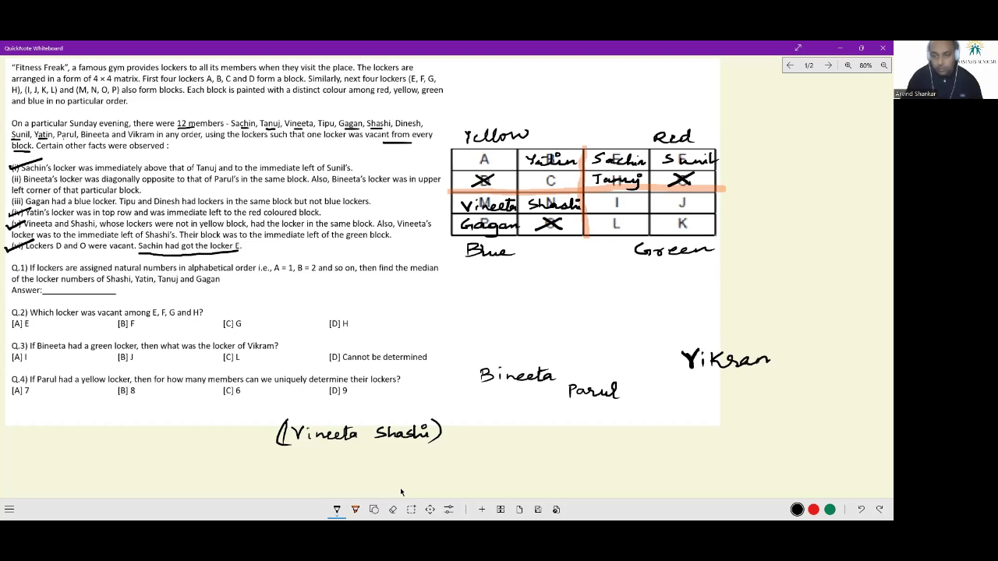
{"action": "left_click_drag", "start_coordinate": [769, 359], "coordinate": [784, 364]}
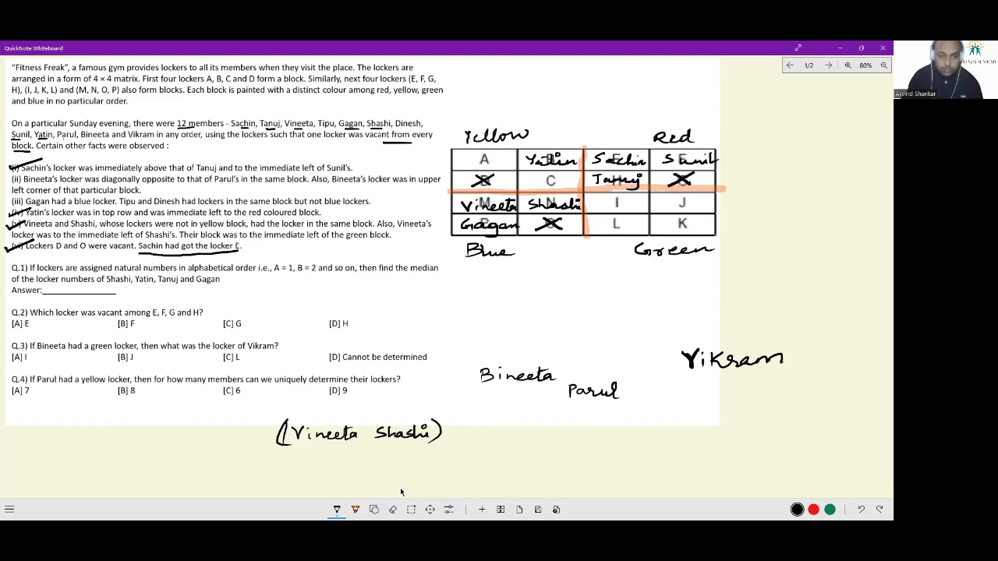
Write the locker numbers 14, 2, 8, 16 in the Q.1 working
{"action": "left_click_drag", "start_coordinate": [261, 278], "coordinate": [272, 290]}
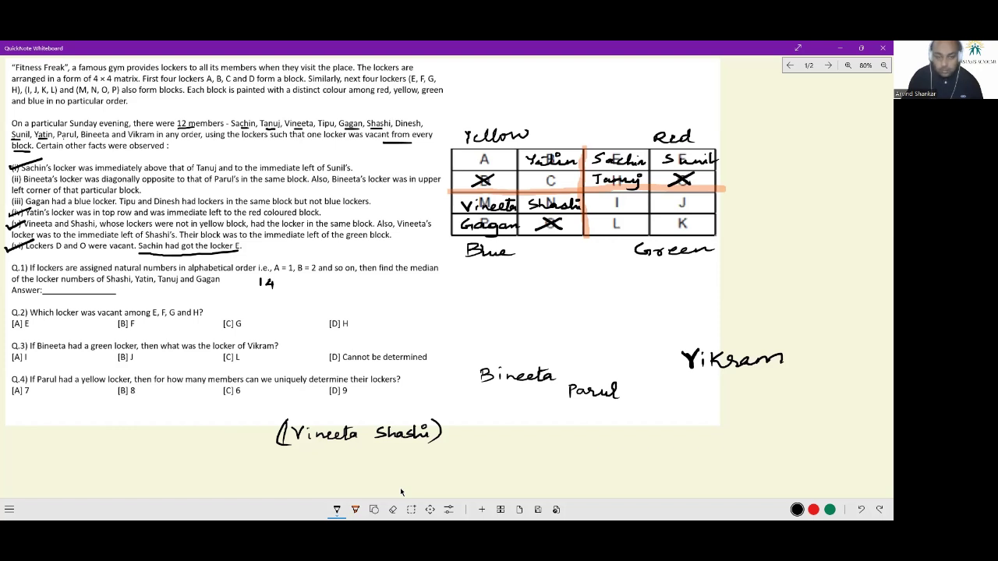
{"action": "left_click_drag", "start_coordinate": [295, 280], "coordinate": [305, 289]}
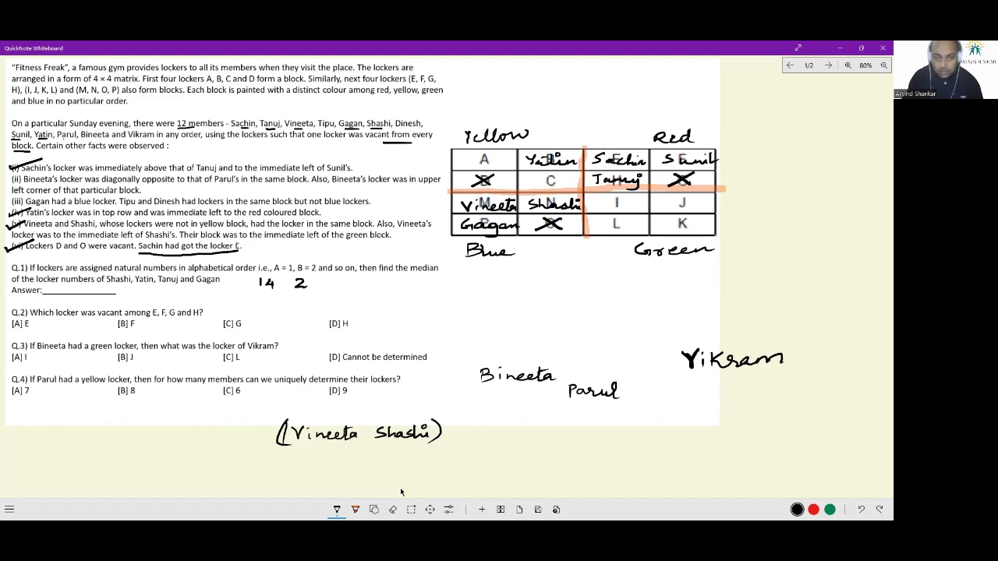
{"action": "mouse_move", "coordinate": [338, 279]}
{"action": "left_mouse_down"}
{"action": "mouse_move", "coordinate": [328, 288]}
{"action": "mouse_move", "coordinate": [334, 278]}
{"action": "left_mouse_up"}
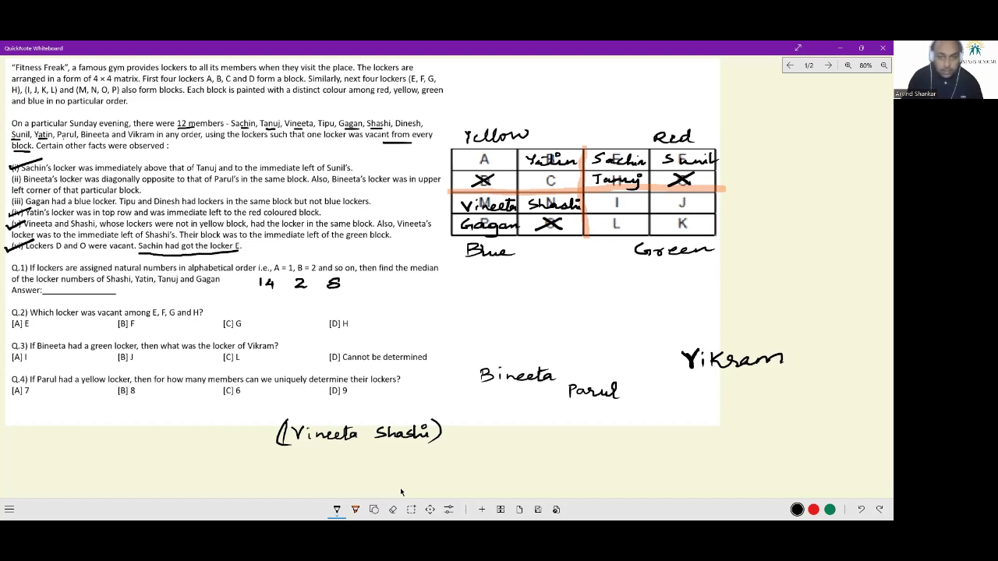
{"action": "left_click_drag", "start_coordinate": [361, 279], "coordinate": [364, 283]}
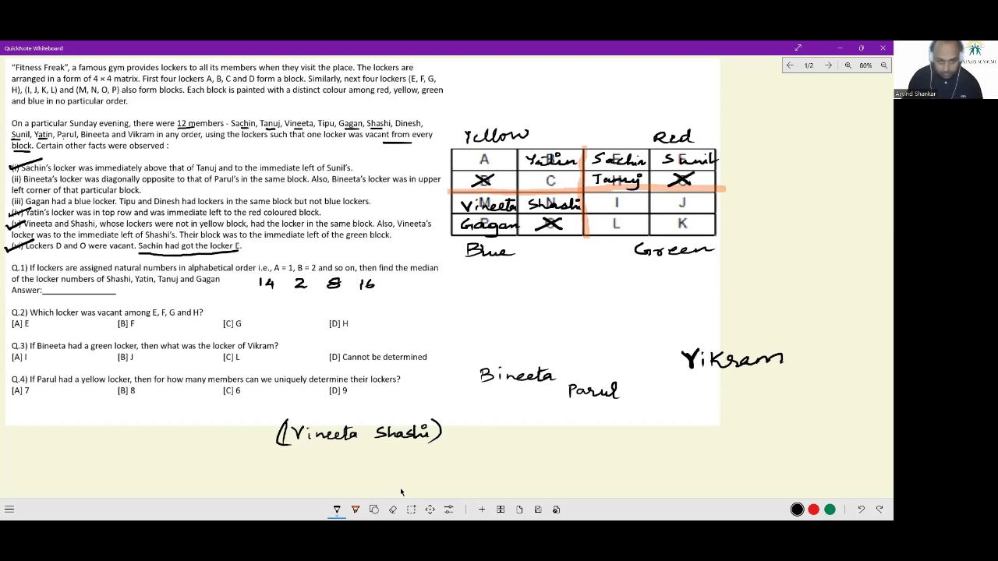
List them sorted as 2, 8, 14, 16, answer Q.1 with 11, and tick [C] G for Q.2
{"action": "left_click_drag", "start_coordinate": [423, 282], "coordinate": [480, 285]}
{"action": "mouse_move", "coordinate": [477, 281]}
{"action": "left_mouse_down"}
{"action": "mouse_move", "coordinate": [477, 290]}
{"action": "mouse_move", "coordinate": [492, 288]}
{"action": "left_mouse_up"}
{"action": "mouse_move", "coordinate": [502, 279]}
{"action": "left_mouse_down"}
{"action": "mouse_move", "coordinate": [460, 297]}
{"action": "mouse_move", "coordinate": [468, 292]}
{"action": "left_mouse_up"}
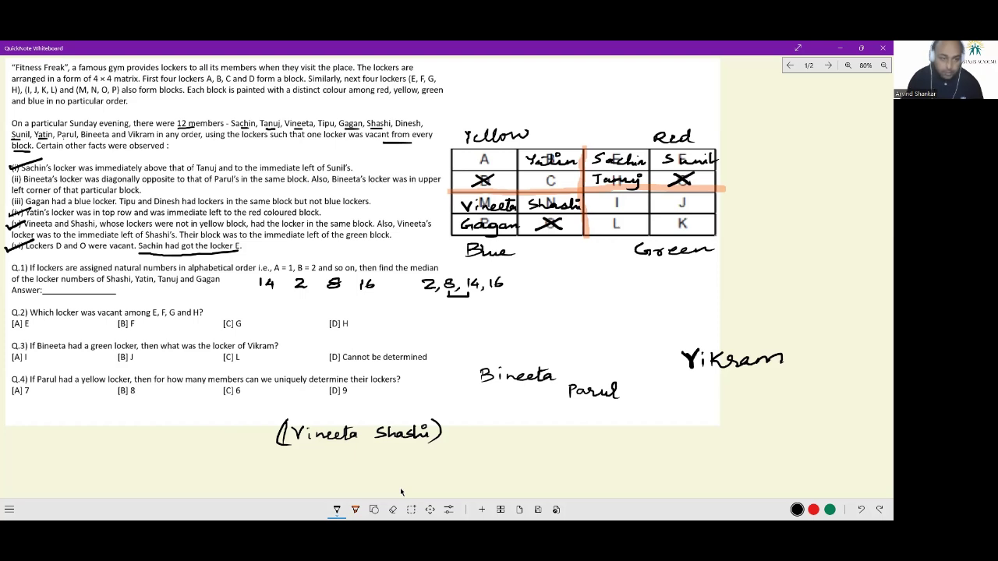
{"action": "left_click_drag", "start_coordinate": [121, 286], "coordinate": [125, 296]}
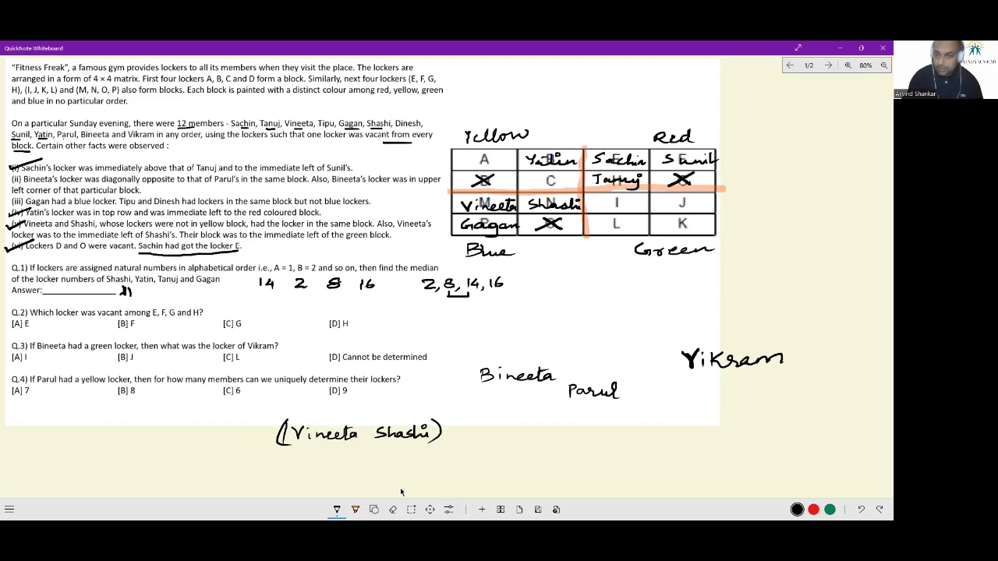
{"action": "left_click_drag", "start_coordinate": [217, 325], "coordinate": [252, 315]}
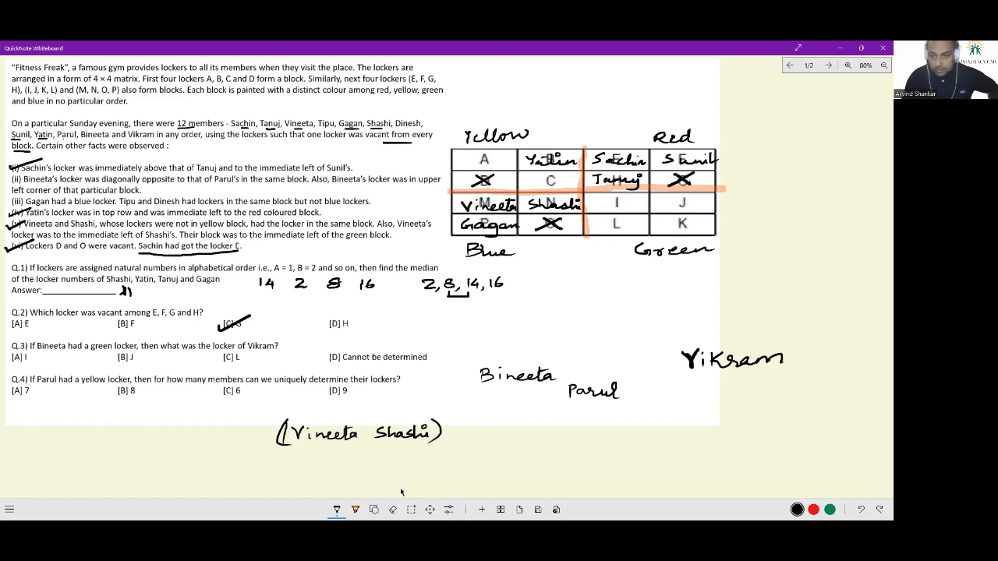
Tick [D] Cannot be determined for Q.3 and erase the temporary marks beside lockers I and K
{"action": "left_click_drag", "start_coordinate": [623, 205], "coordinate": [665, 226]}
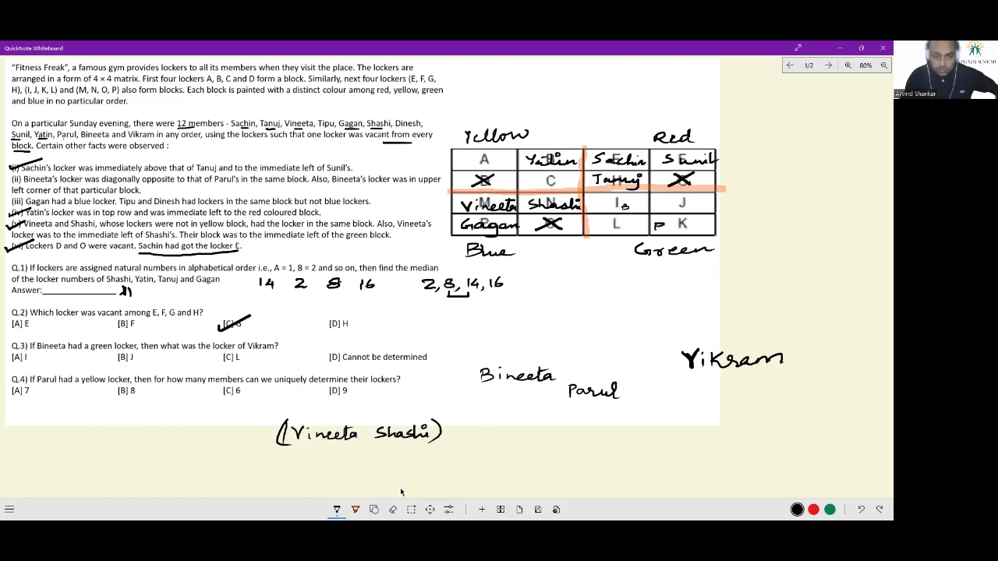
{"action": "left_click_drag", "start_coordinate": [320, 360], "coordinate": [362, 346]}
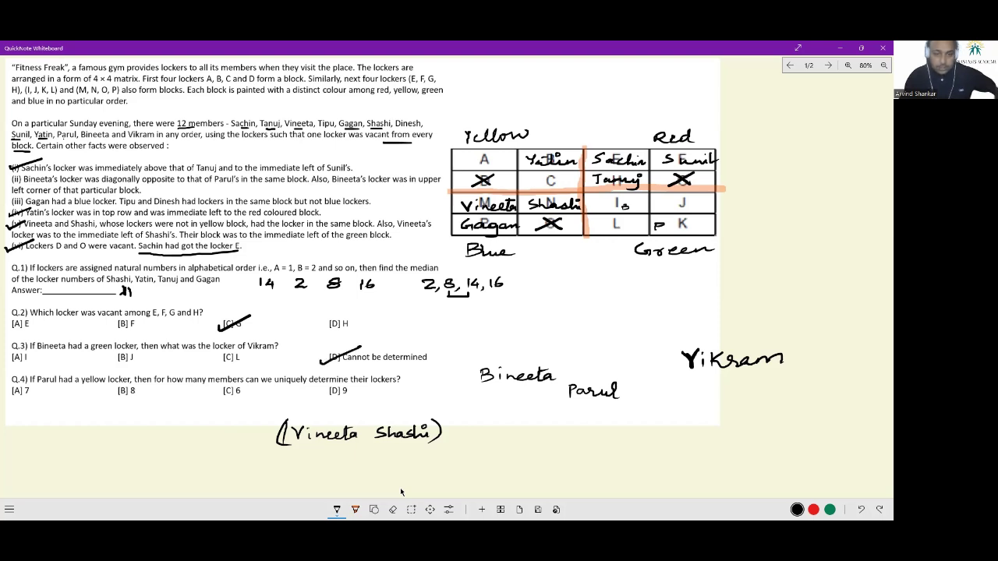
{"action": "left_click", "coordinate": [392, 509]}
{"action": "left_click_drag", "start_coordinate": [622, 205], "coordinate": [664, 228]}
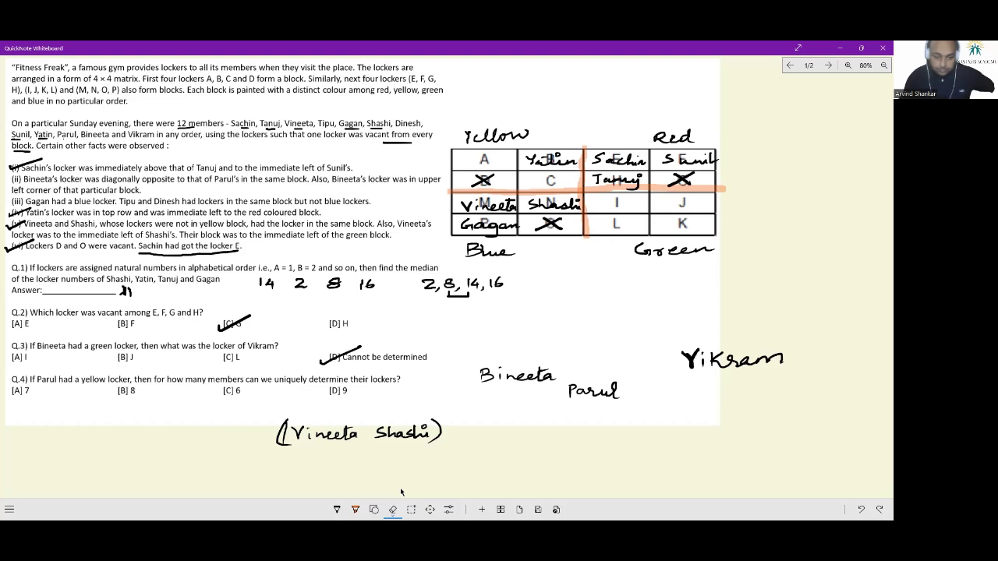
With the pen, write Parul into locker C and Bineeta into locker A
{"action": "key", "text": "p"}
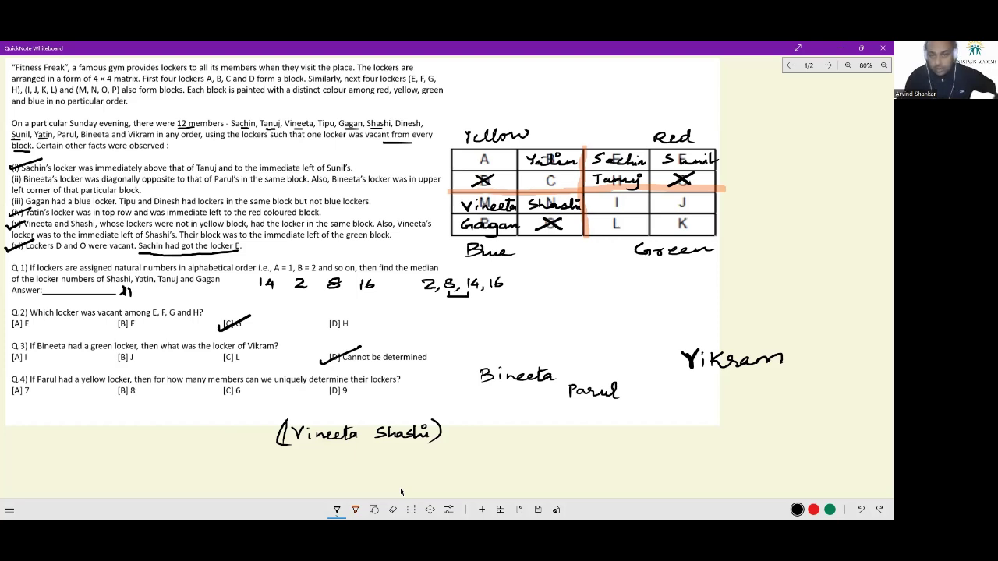
{"action": "mouse_move", "coordinate": [527, 175]}
{"action": "left_mouse_down"}
{"action": "mouse_move", "coordinate": [528, 185]}
{"action": "mouse_move", "coordinate": [575, 183]}
{"action": "left_mouse_up"}
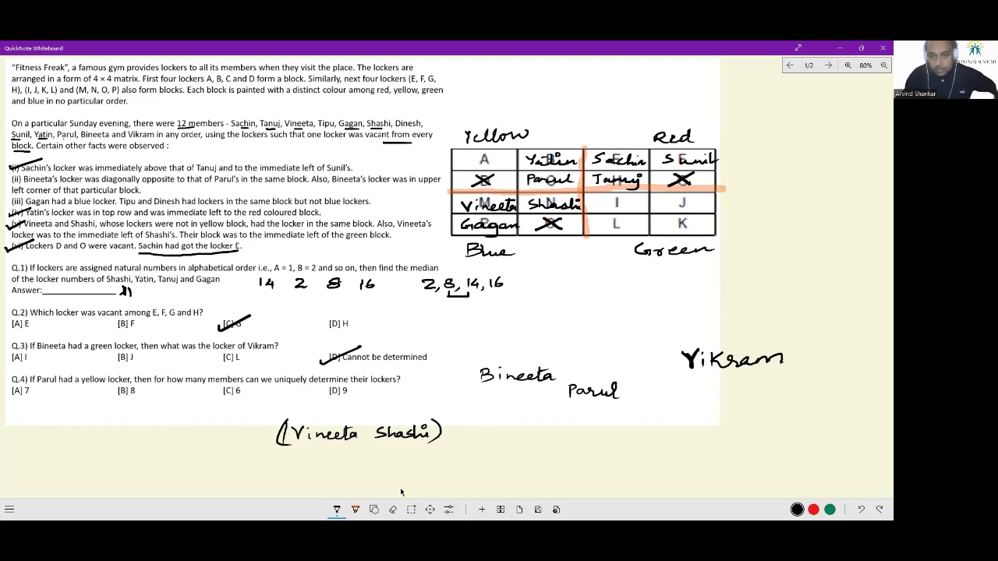
{"action": "left_click_drag", "start_coordinate": [460, 155], "coordinate": [506, 164]}
{"action": "left_click_drag", "start_coordinate": [515, 159], "coordinate": [516, 165]}
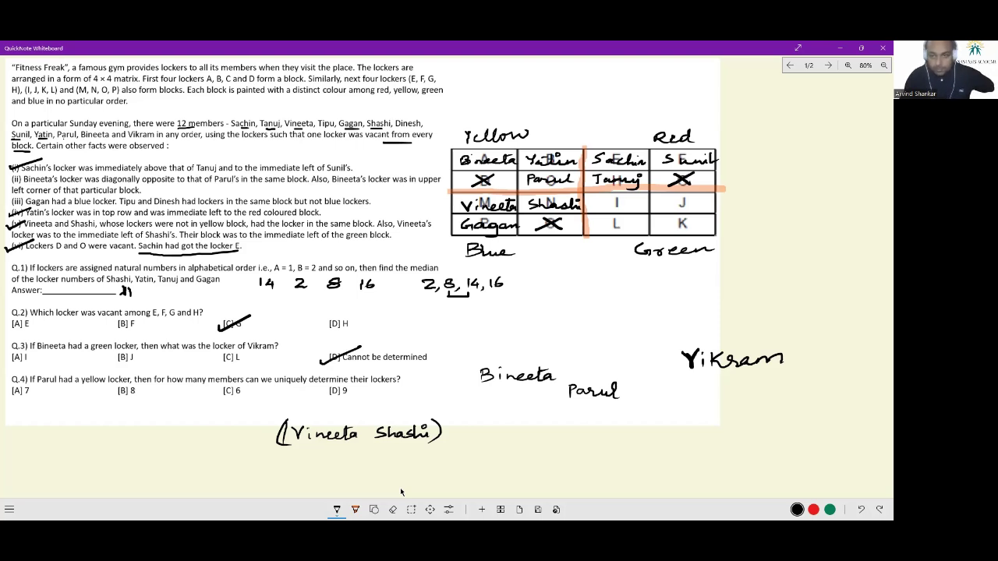
Write Dinesh and Tipu above Vikram, bracket all three, and tick option [D] 9 for Q.4
{"action": "mouse_move", "coordinate": [687, 318]}
{"action": "left_mouse_down"}
{"action": "mouse_move", "coordinate": [687, 331]}
{"action": "mouse_move", "coordinate": [696, 315]}
{"action": "mouse_move", "coordinate": [708, 337]}
{"action": "mouse_move", "coordinate": [715, 324]}
{"action": "left_mouse_up"}
{"action": "left_click_drag", "start_coordinate": [716, 321], "coordinate": [741, 321]}
{"action": "mouse_move", "coordinate": [680, 296]}
{"action": "left_mouse_down"}
{"action": "mouse_move", "coordinate": [681, 308]}
{"action": "mouse_move", "coordinate": [739, 300]}
{"action": "left_mouse_up"}
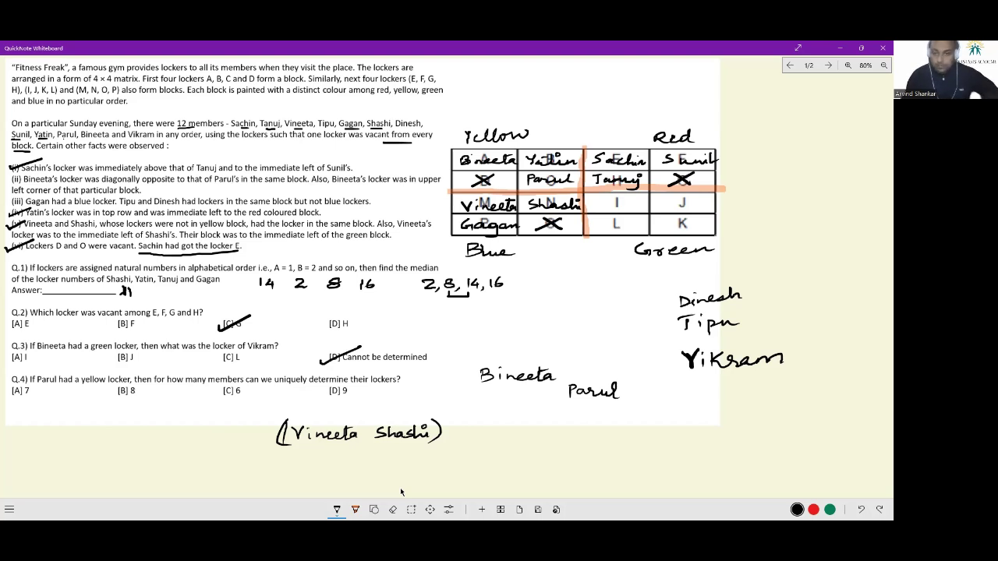
{"action": "mouse_move", "coordinate": [786, 287]}
{"action": "left_mouse_down"}
{"action": "mouse_move", "coordinate": [816, 333]}
{"action": "mouse_move", "coordinate": [793, 371]}
{"action": "left_mouse_up"}
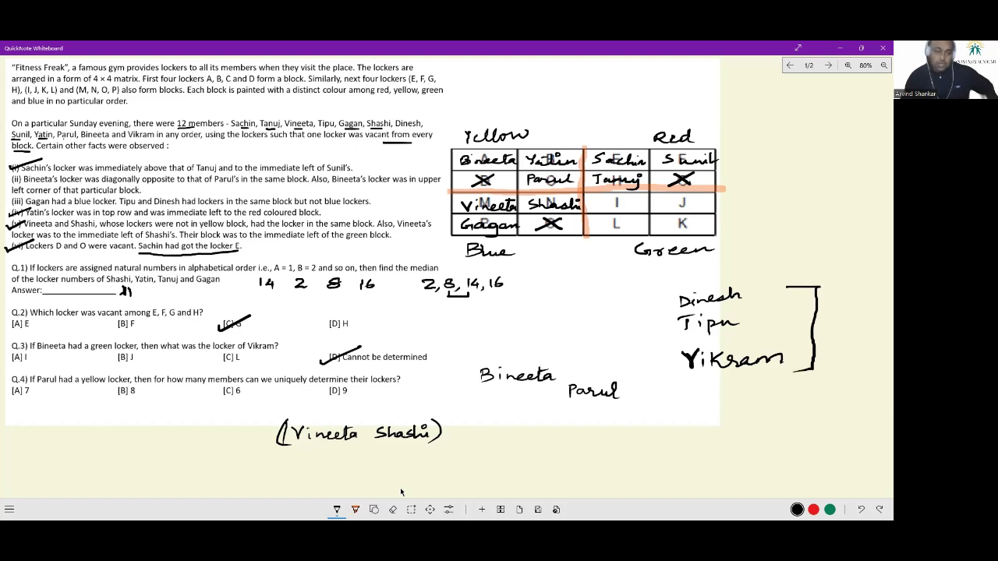
{"action": "mouse_move", "coordinate": [318, 392]}
{"action": "left_mouse_down"}
{"action": "mouse_move", "coordinate": [324, 399]}
{"action": "mouse_move", "coordinate": [374, 376]}
{"action": "left_mouse_up"}
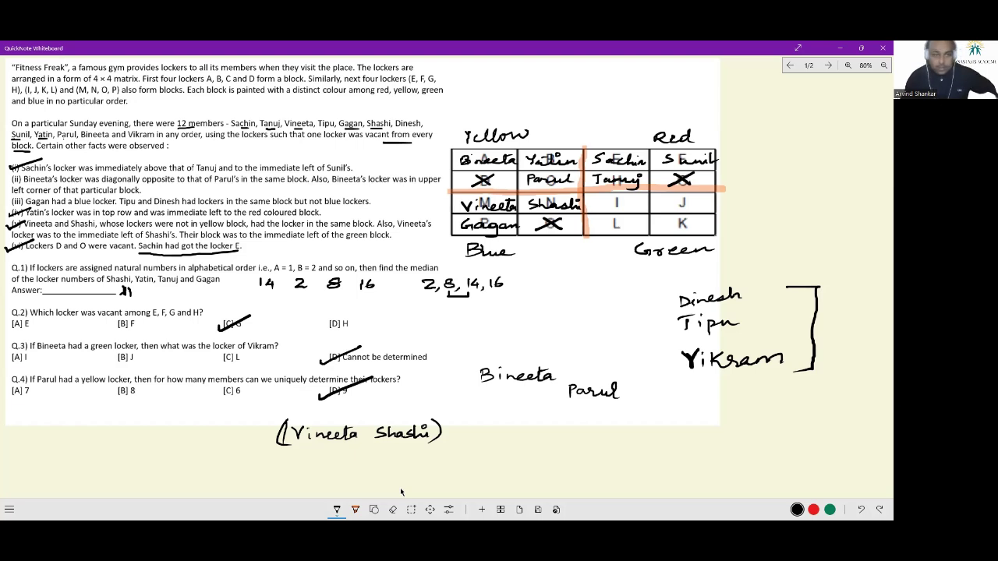